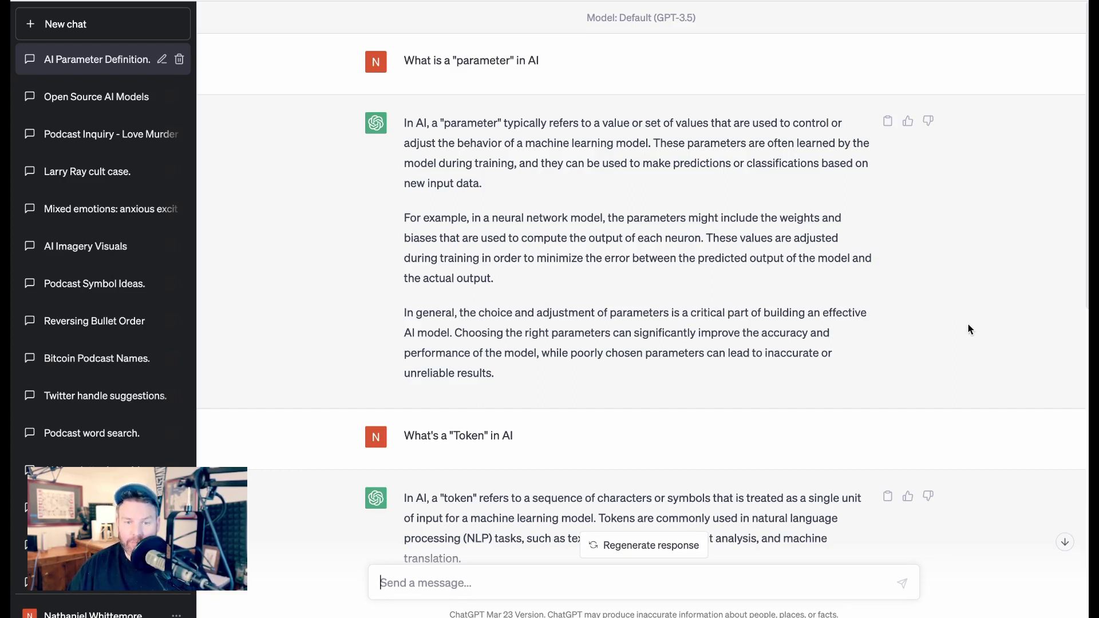
scroll(969, 324, down, 2)
scroll(971, 322, down, 3)
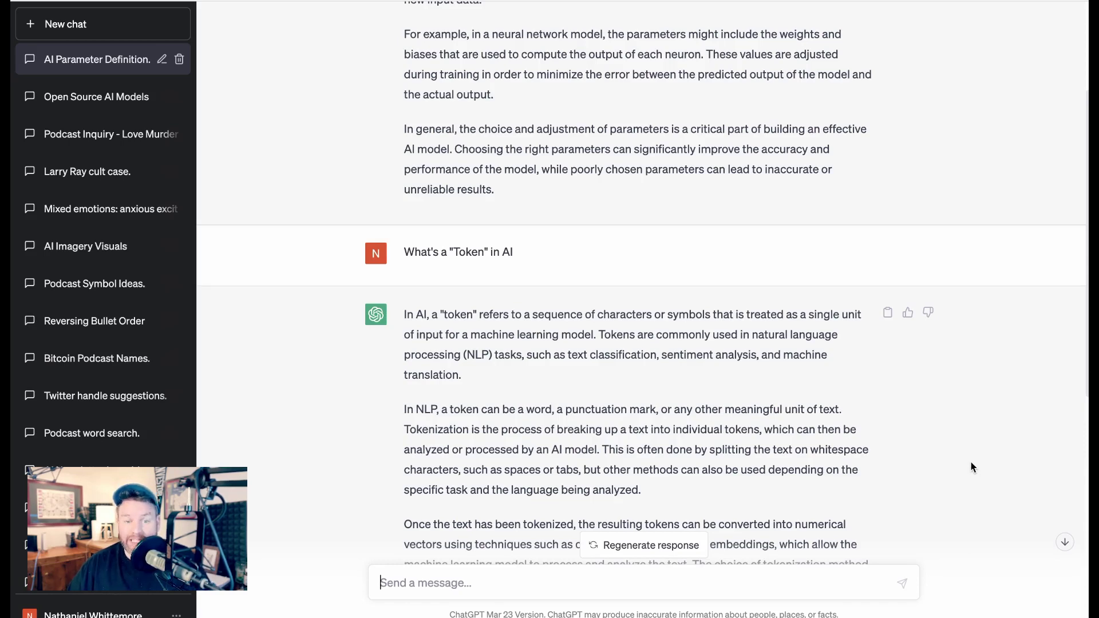
scroll(971, 465, down, 1)
scroll(972, 463, down, 5)
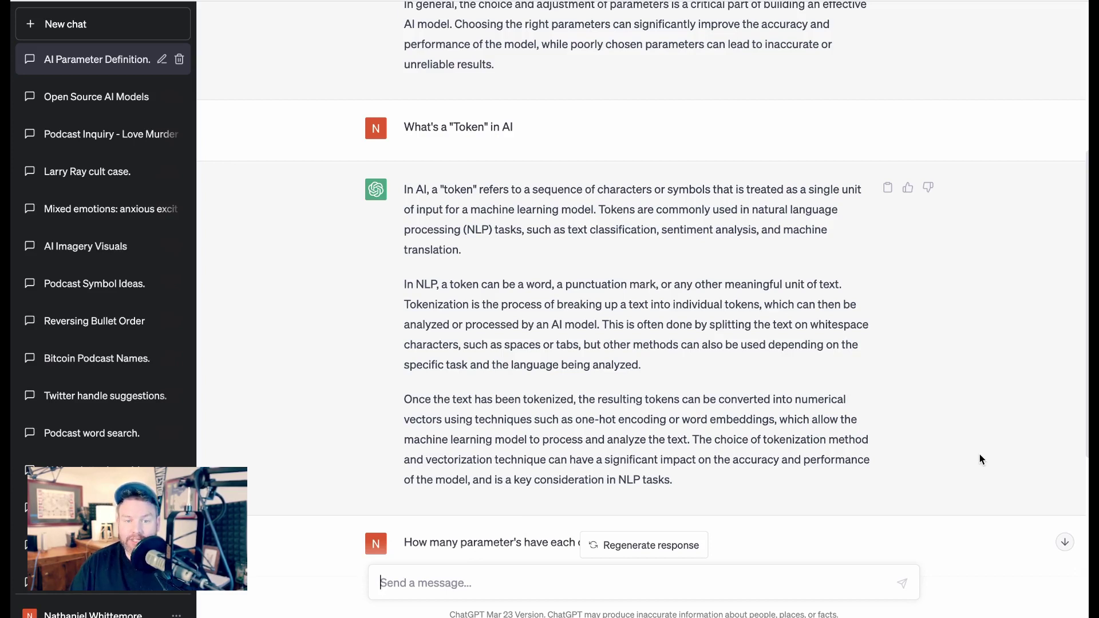
scroll(980, 460, down, 3)
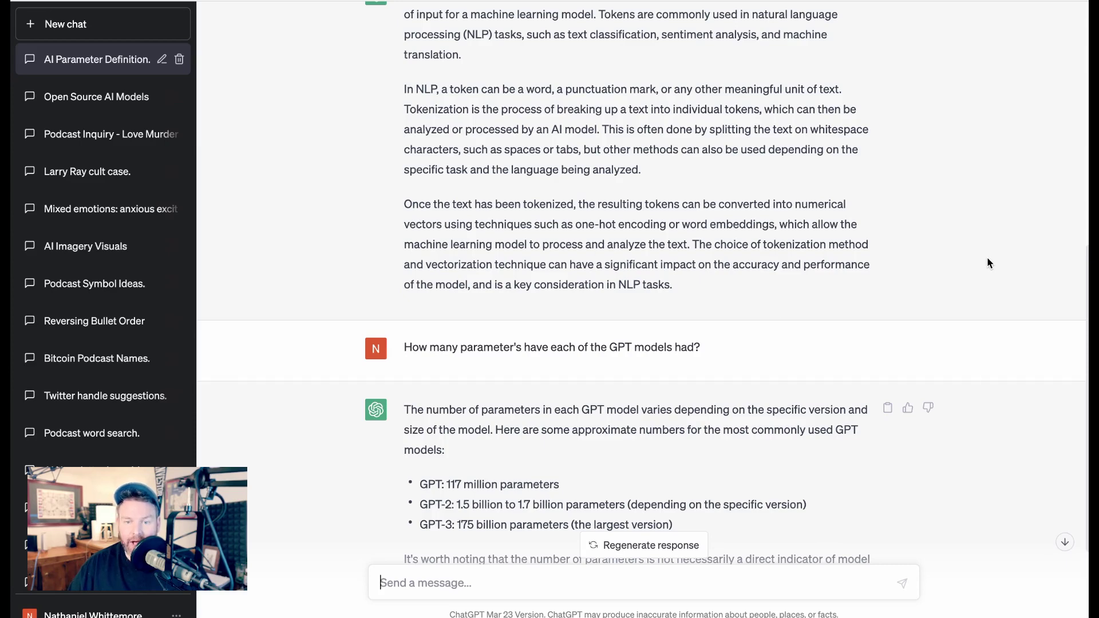
scroll(996, 344, down, 3)
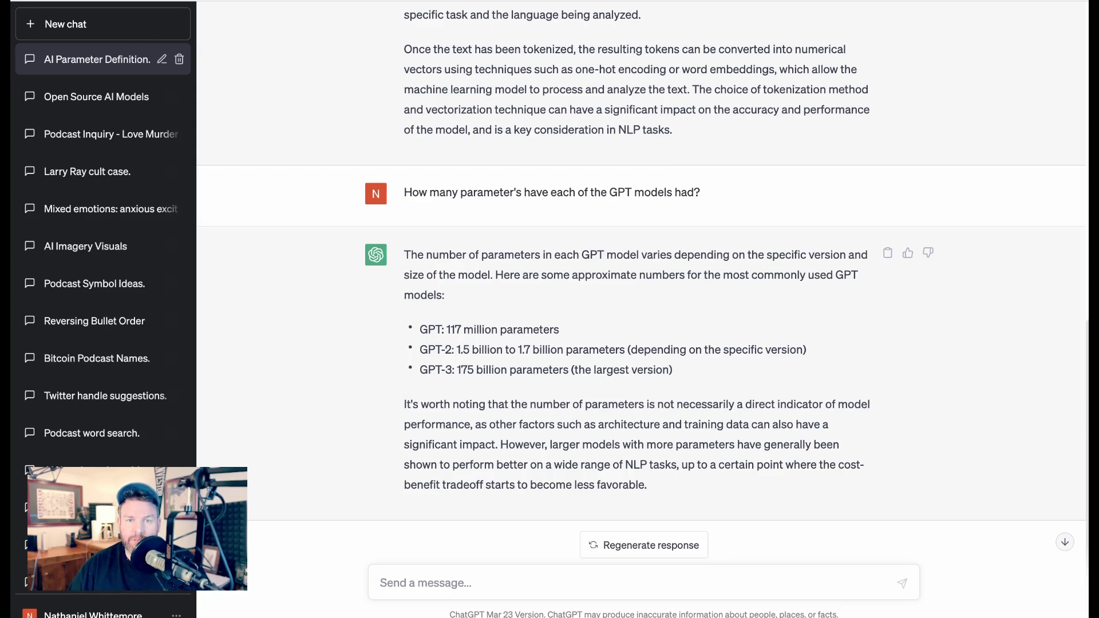
click(655, 6)
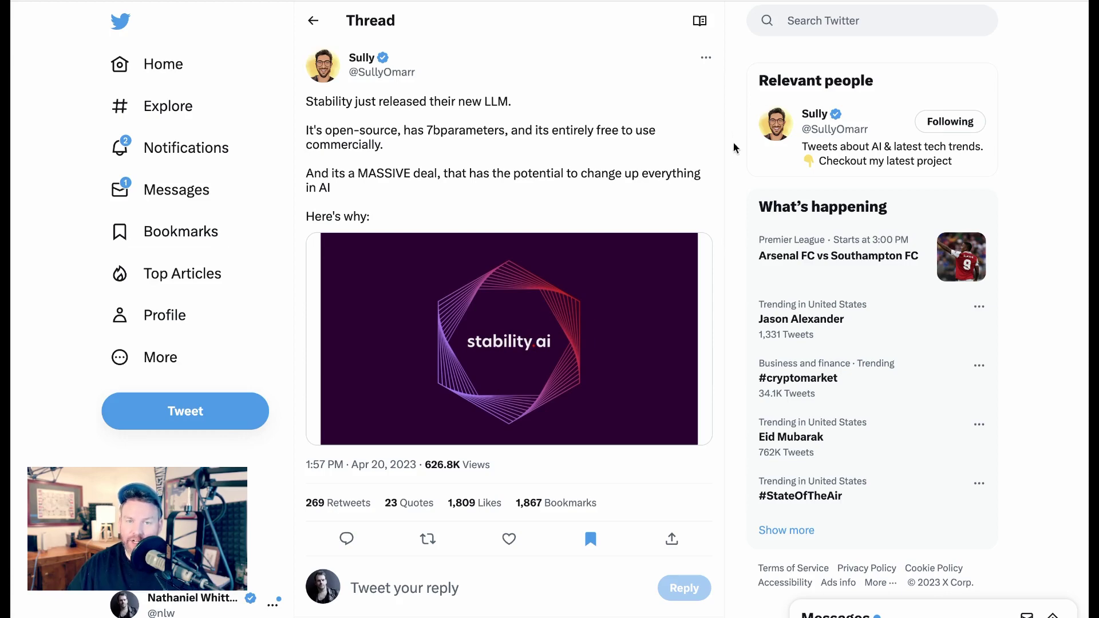
Step: Scroll through the Stability LLM thread to the tweets on fine-tuning and Stanford's under-$600 Alpaca
scroll(735, 148, down, 8)
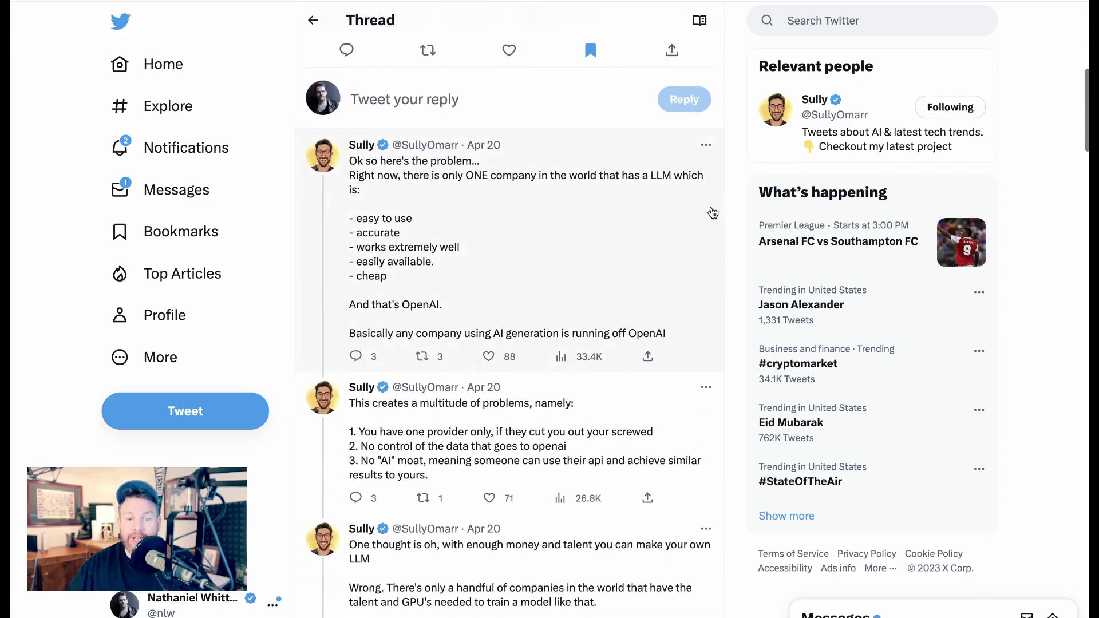
scroll(713, 213, down, 2)
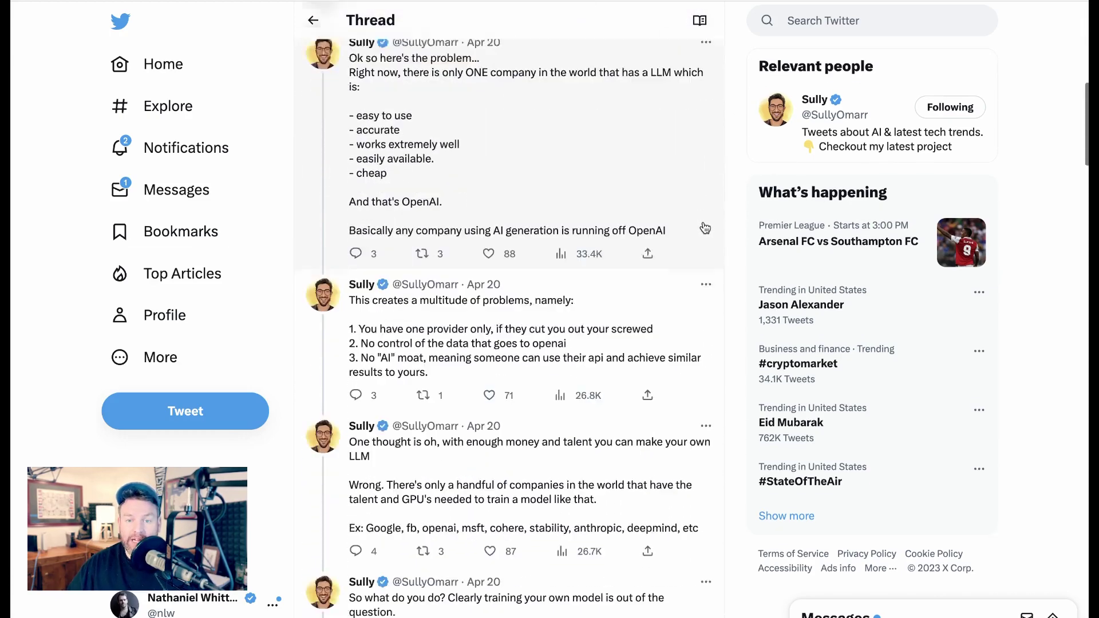
scroll(705, 228, down, 1)
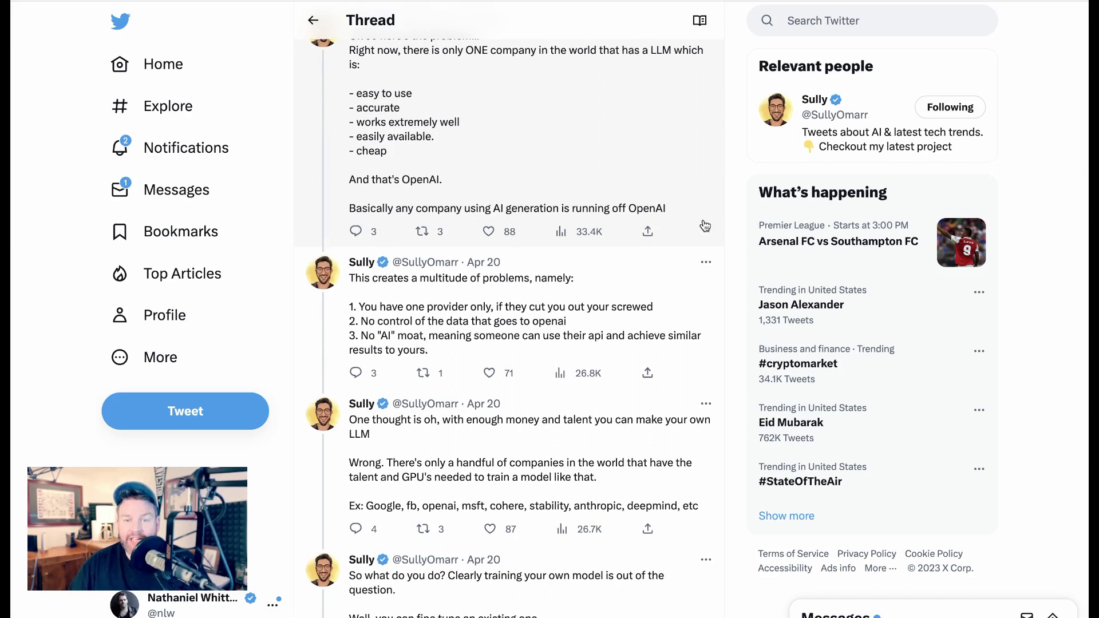
scroll(705, 225, down, 3)
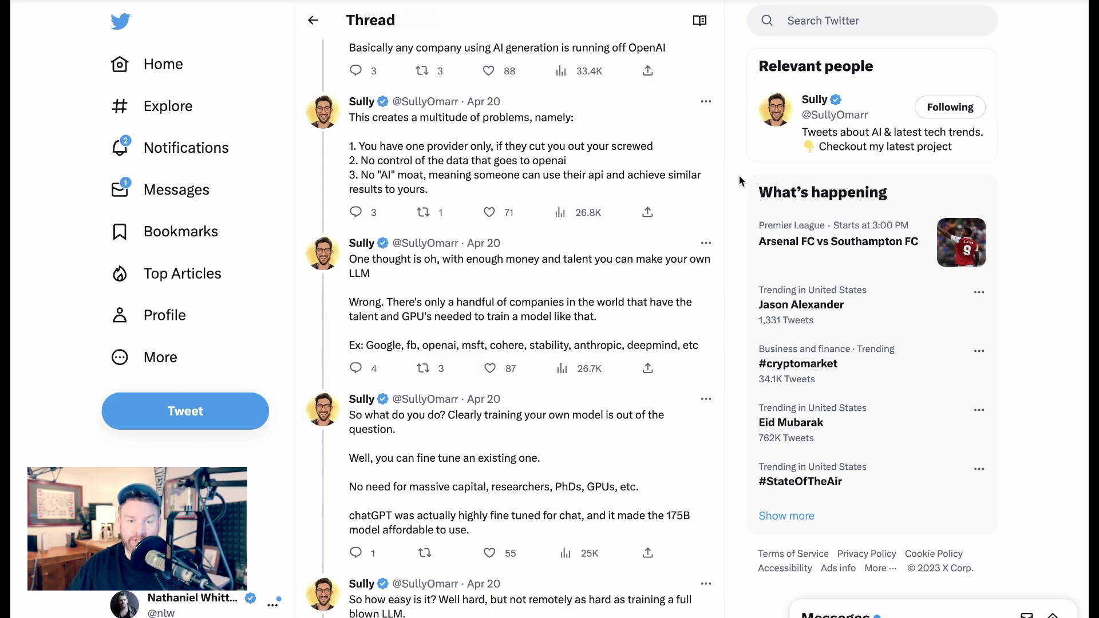
scroll(736, 192, down, 3)
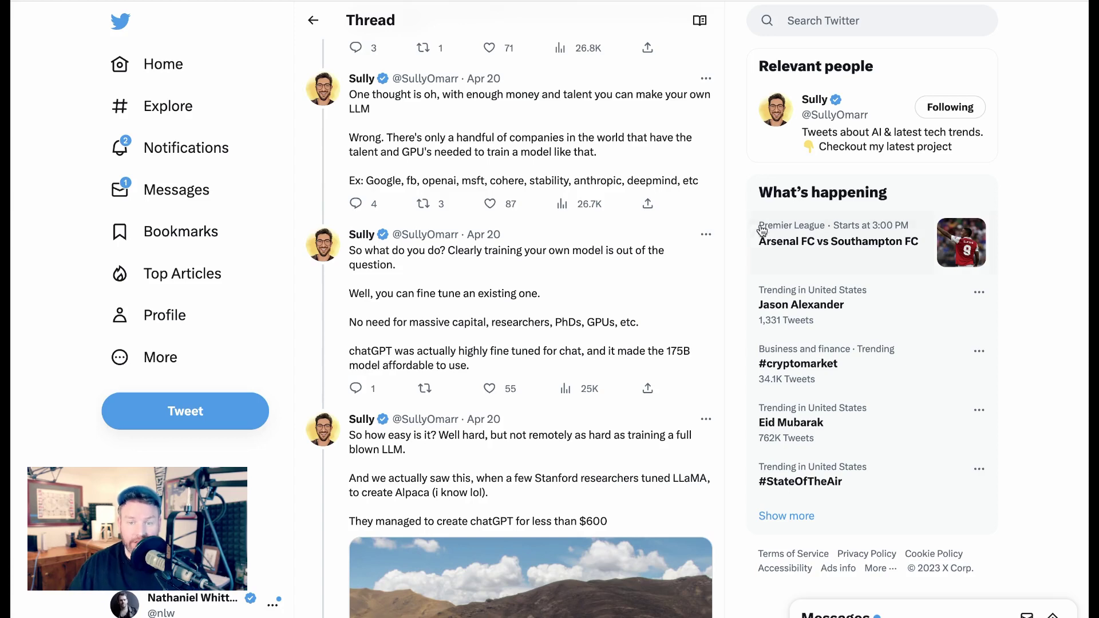
Step: Read down the Stability thread to the 'IMPORTANT THING I FORGOT TO MENTION' safety tweet
scroll(723, 206, down, 1)
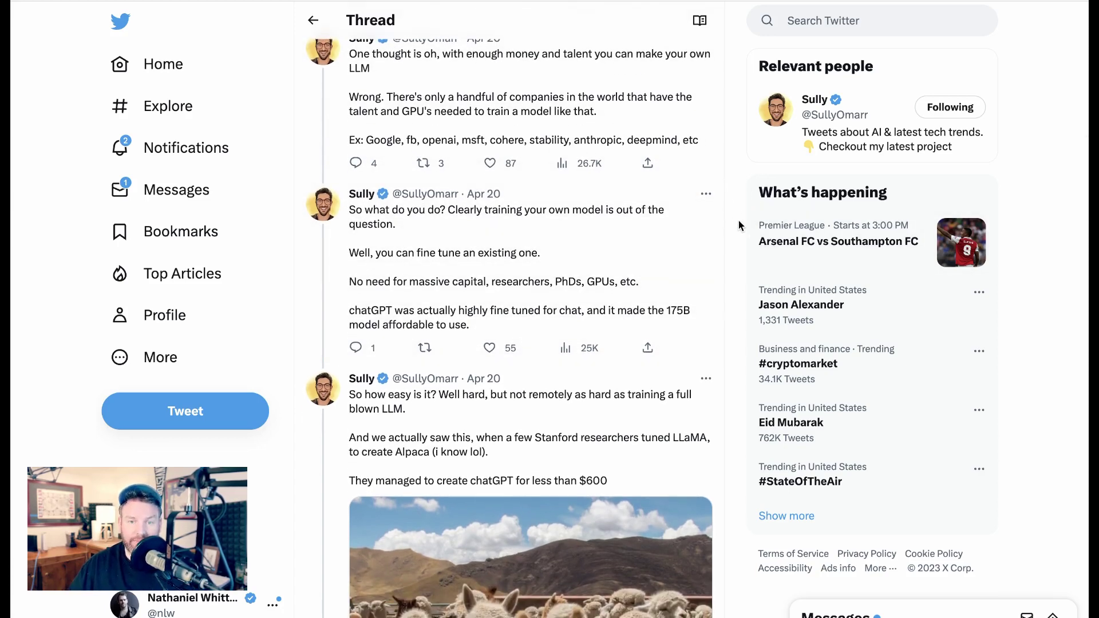
scroll(738, 221, down, 3)
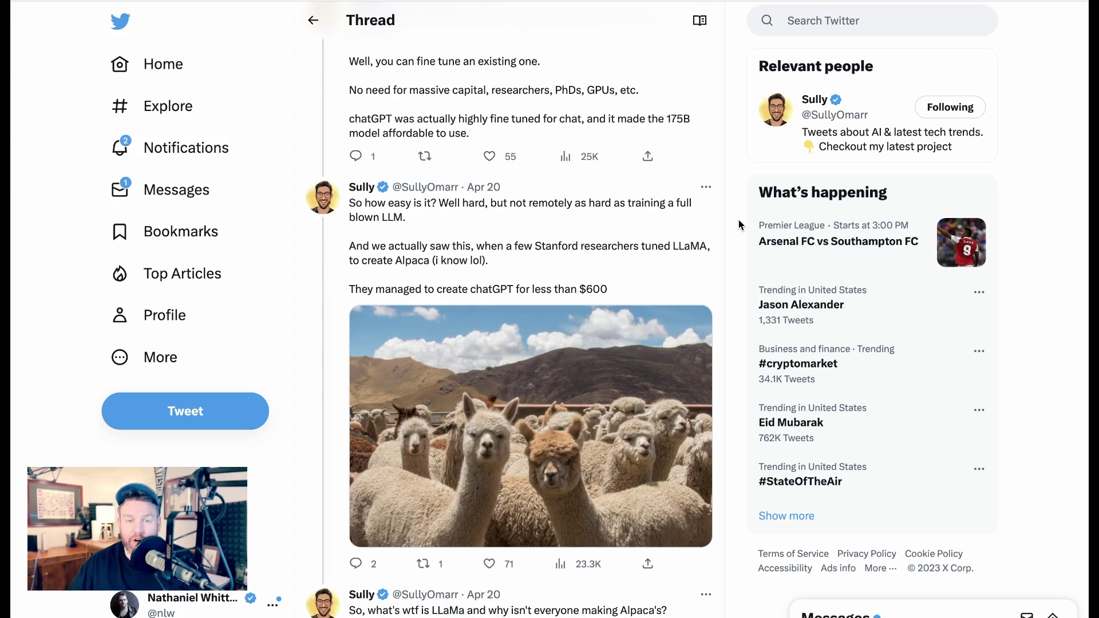
scroll(740, 222, down, 2)
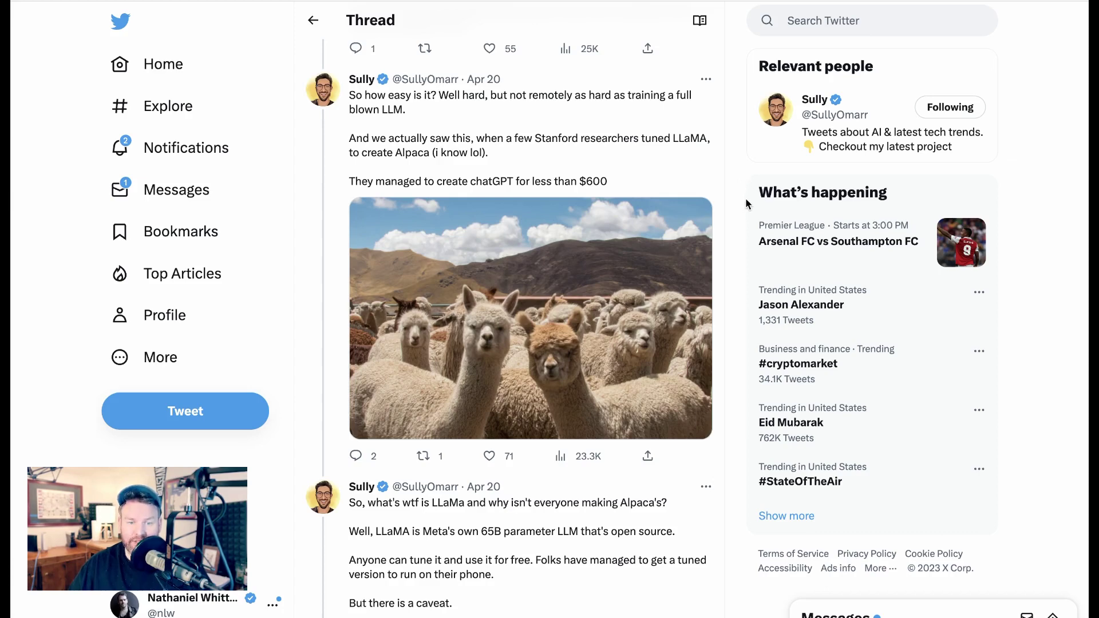
scroll(745, 198, down, 6)
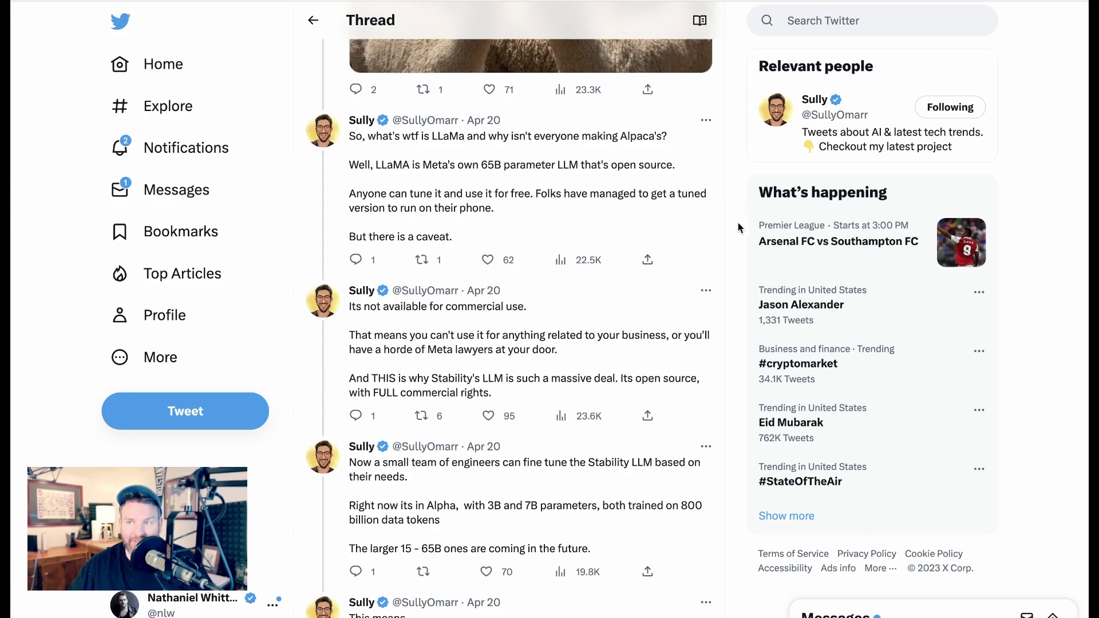
scroll(739, 228, down, 3)
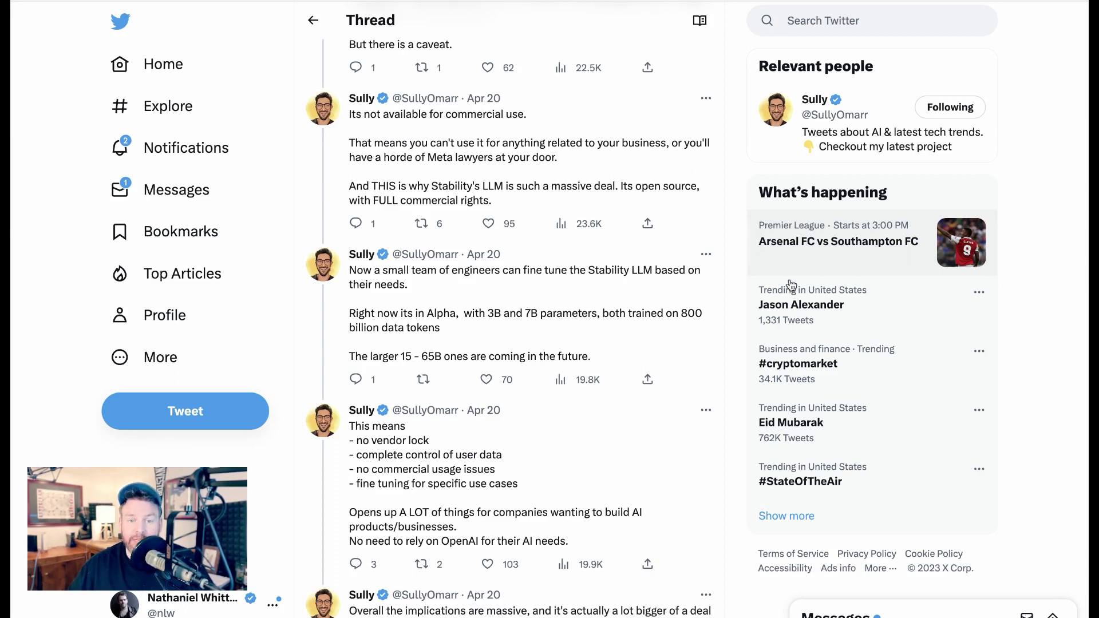
scroll(754, 342, down, 2)
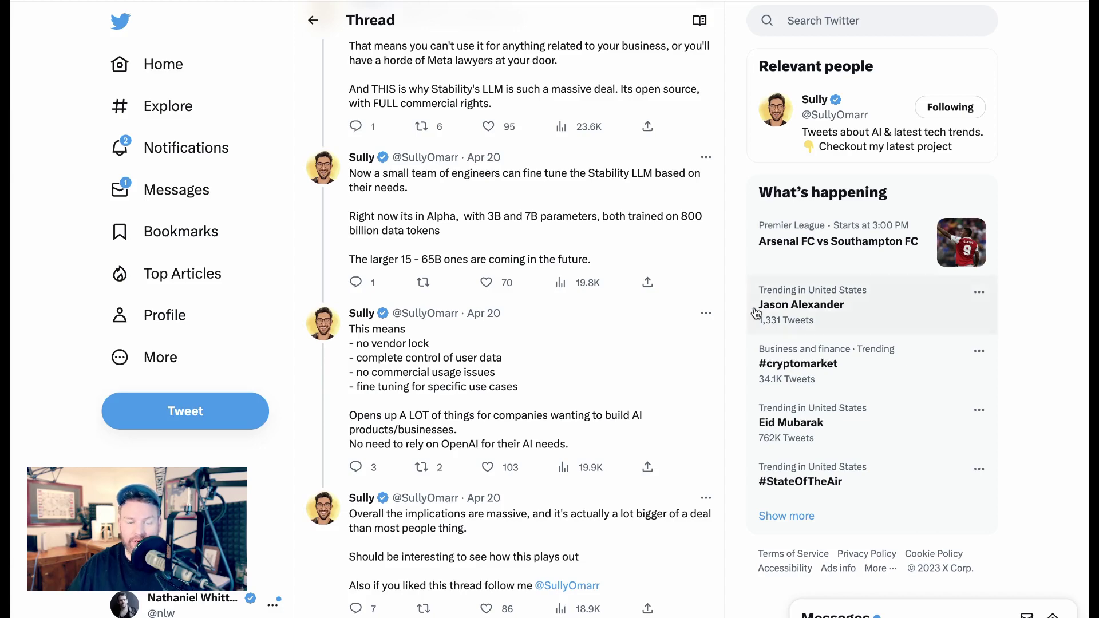
scroll(755, 314, down, 3)
scroll(755, 314, down, 1)
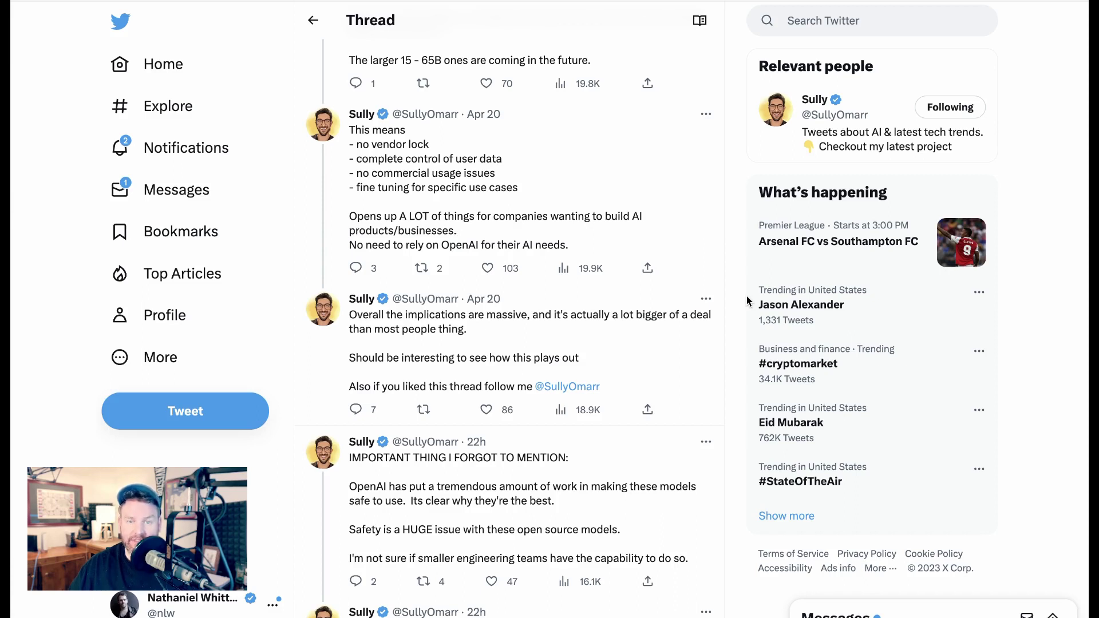
scroll(749, 303, down, 1)
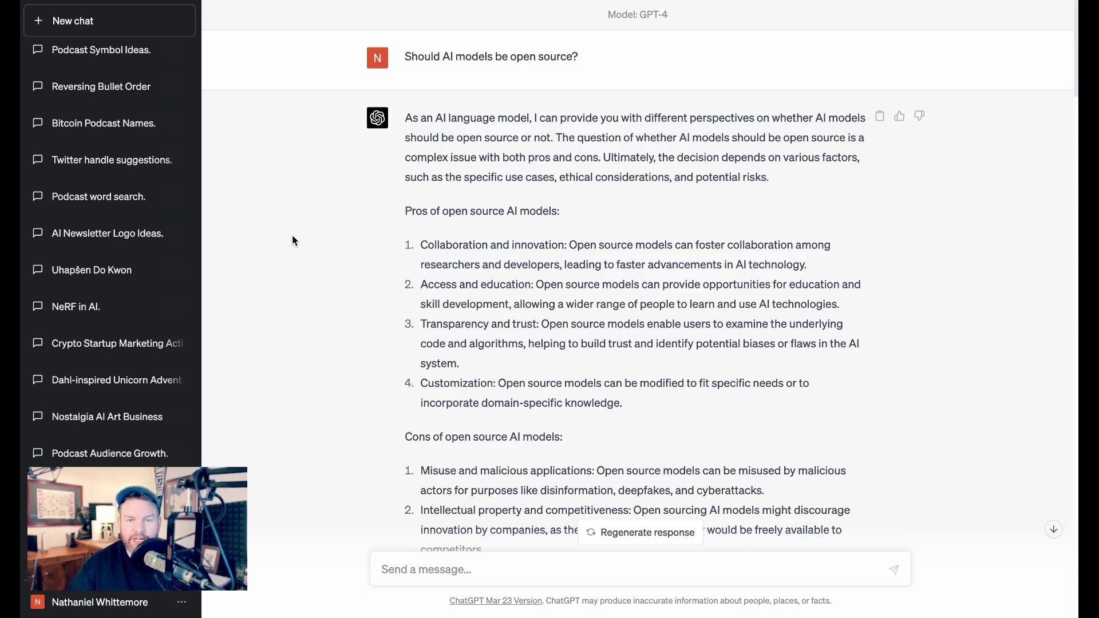
Step: Scroll past the cons list to 'How would you, as an AI, weigh the pros versus the cons?'
scroll(303, 295, down, 7)
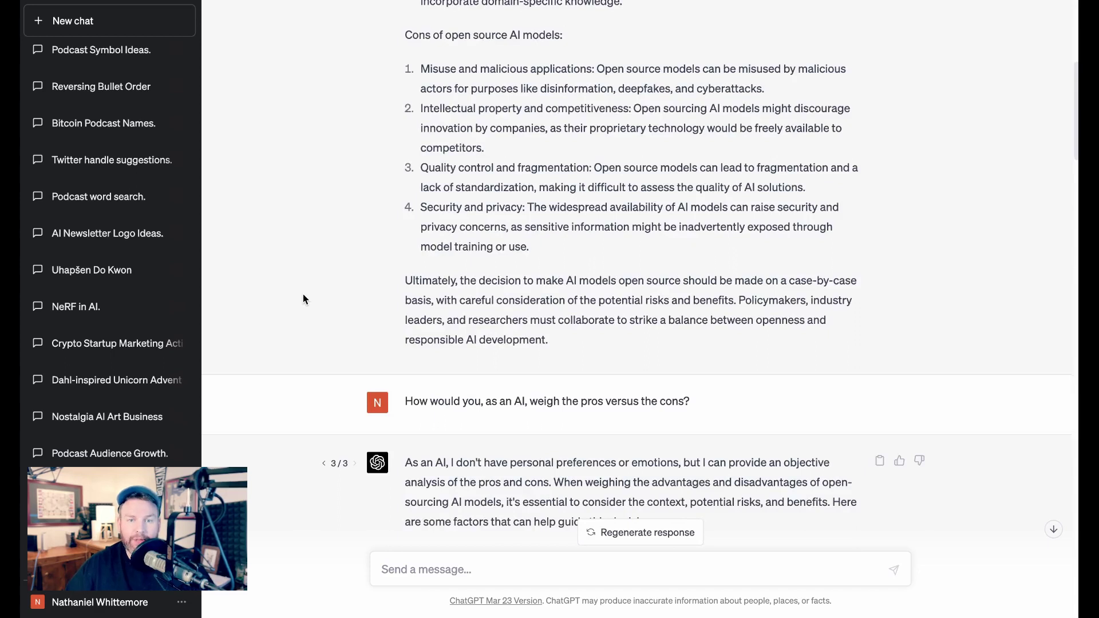
scroll(303, 294, up, 1)
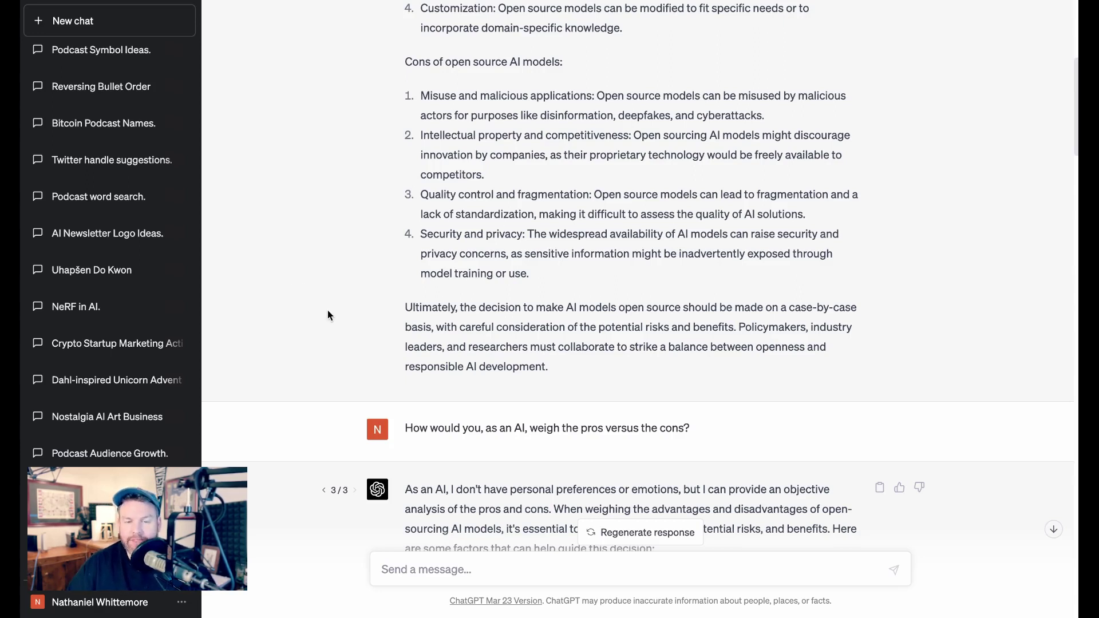
scroll(330, 332, down, 5)
Step: Read the five numbered weighing factors down to the entrepreneur open-or-closed development prompt
scroll(335, 360, down, 1)
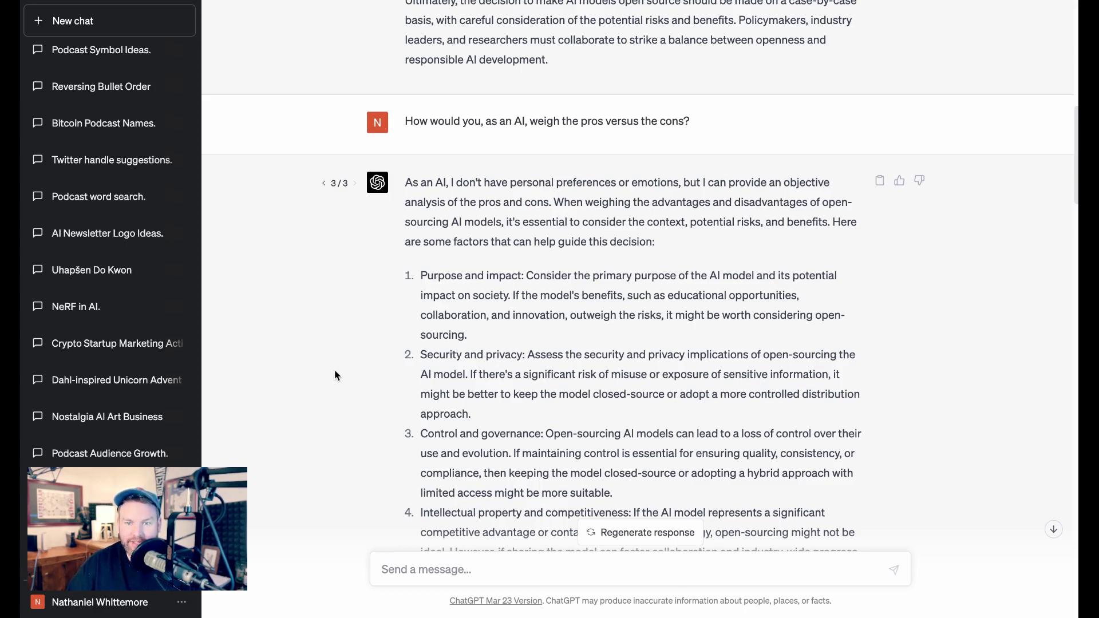
scroll(335, 369, down, 3)
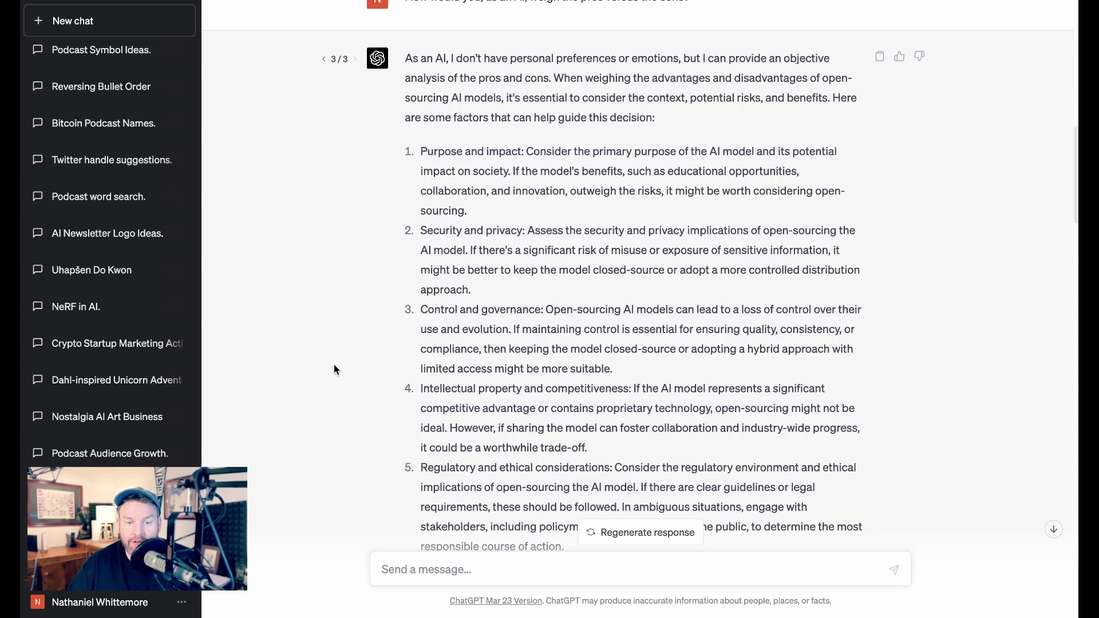
scroll(337, 367, down, 3)
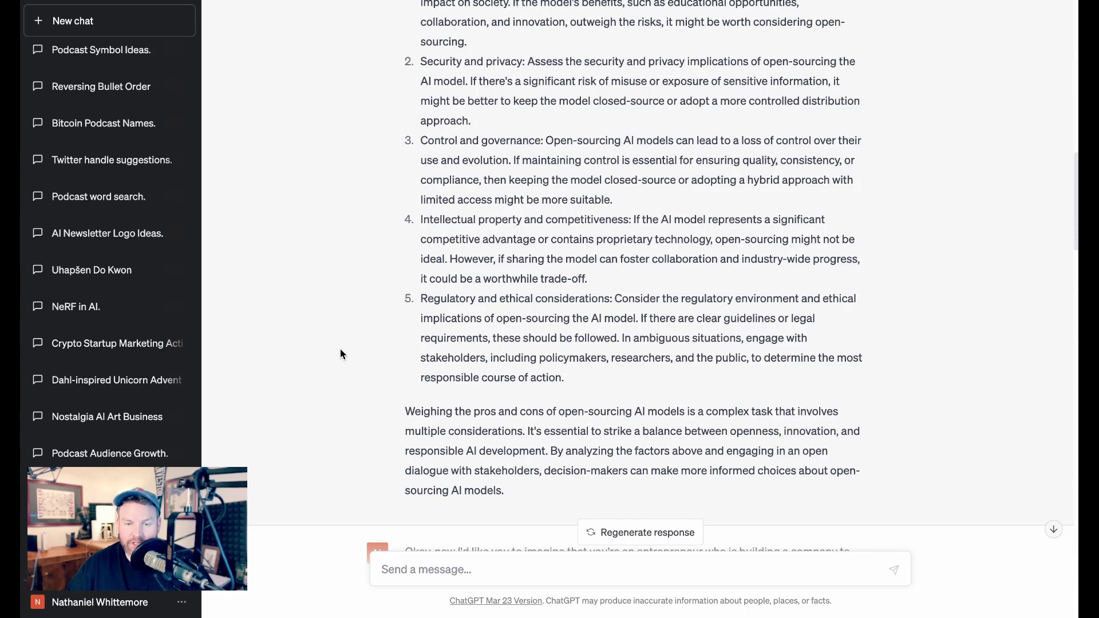
scroll(348, 350, down, 2)
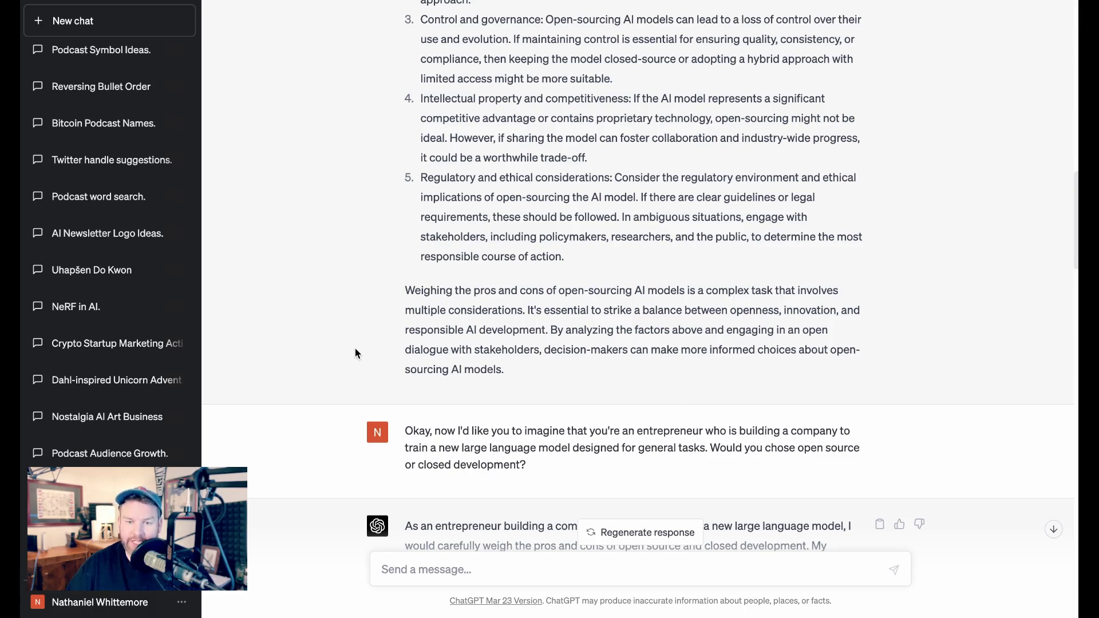
Step: Scroll to ChatGPT's answer on whether open sourcing makes the model riskier, listing misuse
scroll(360, 349, down, 5)
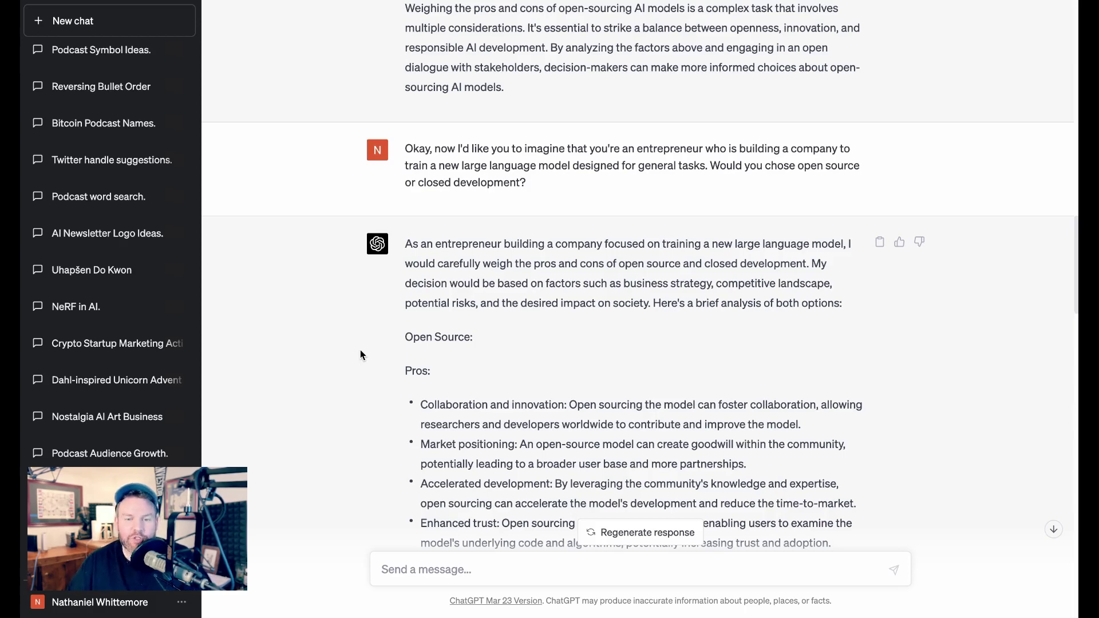
scroll(361, 353, down, 3)
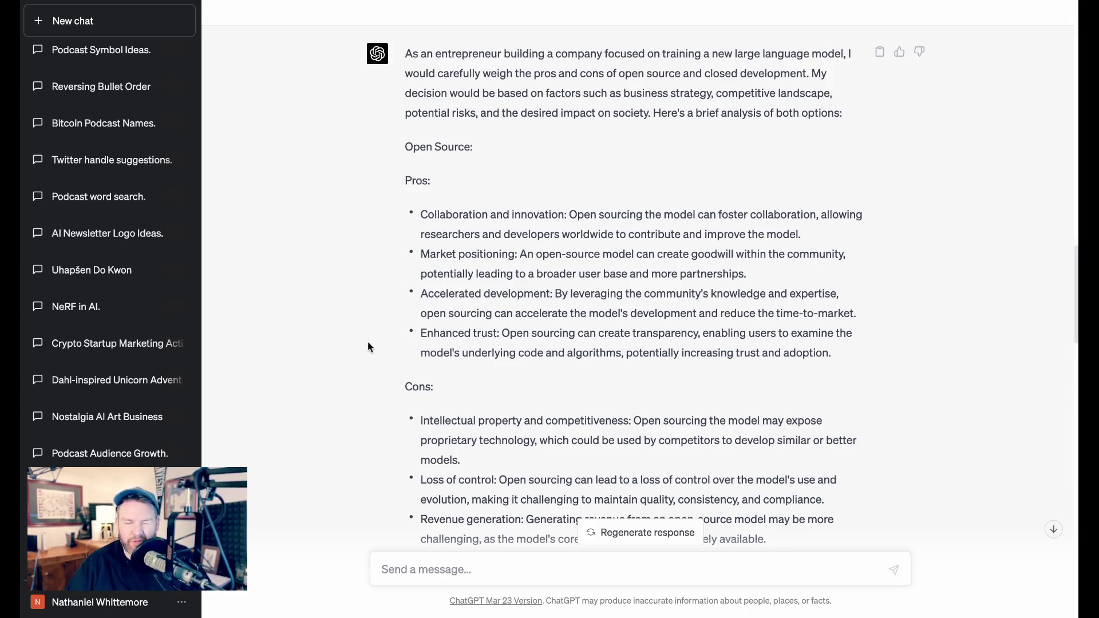
scroll(368, 347, down, 3)
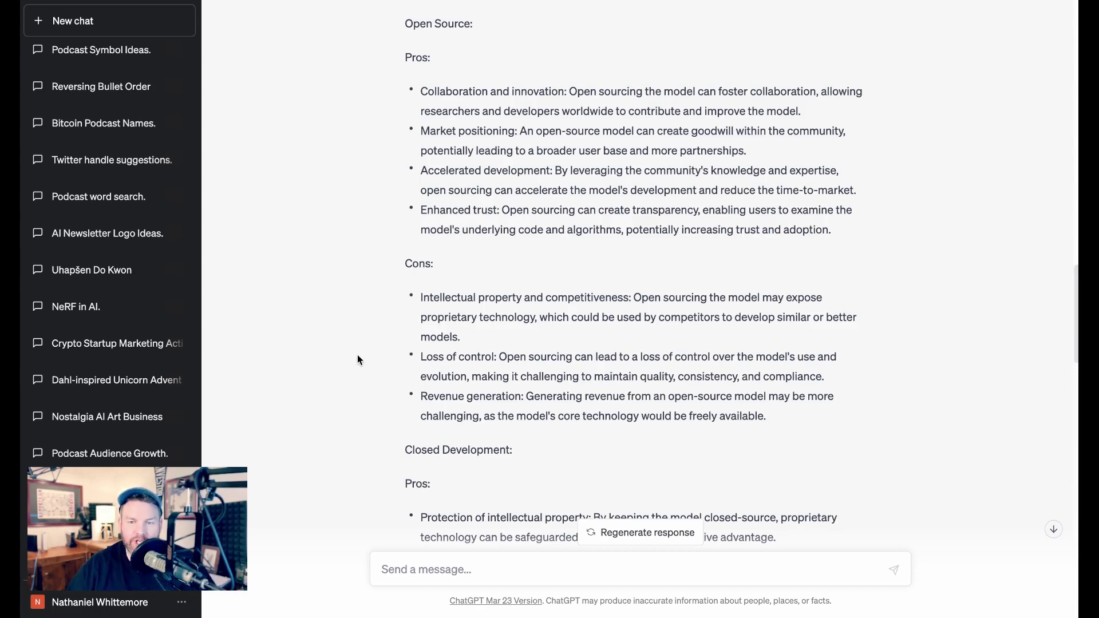
scroll(356, 361, down, 4)
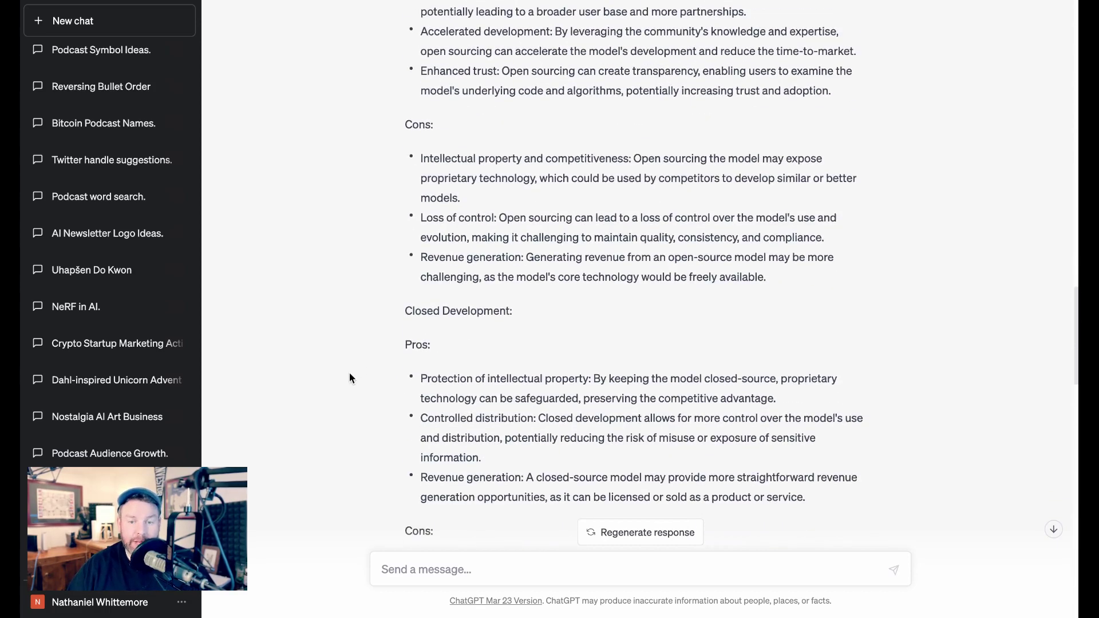
scroll(349, 376, down, 2)
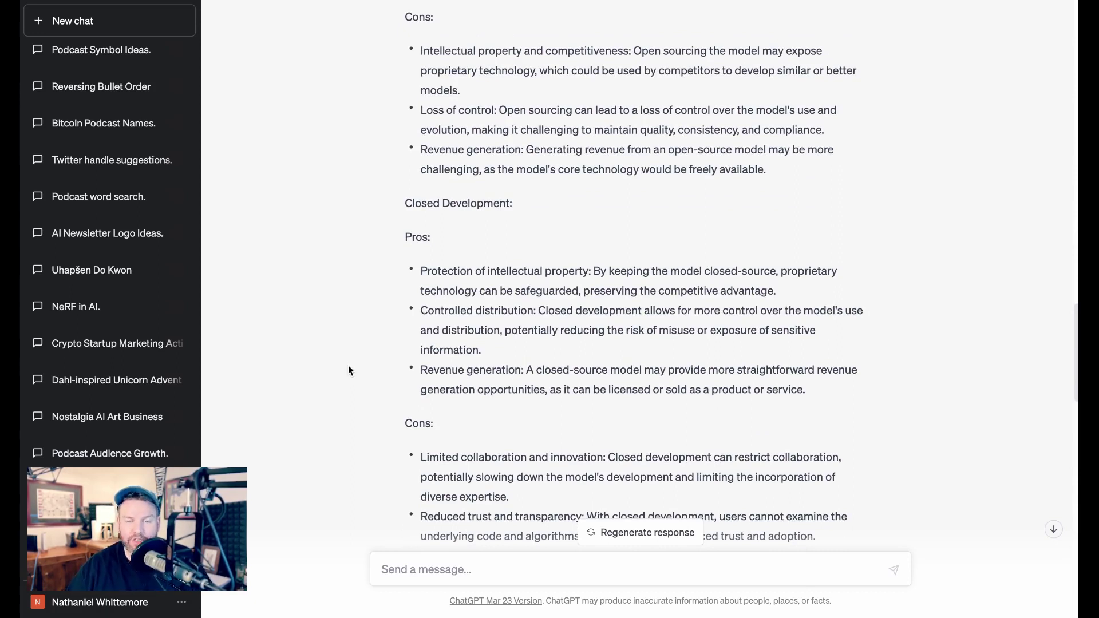
scroll(350, 365, down, 6)
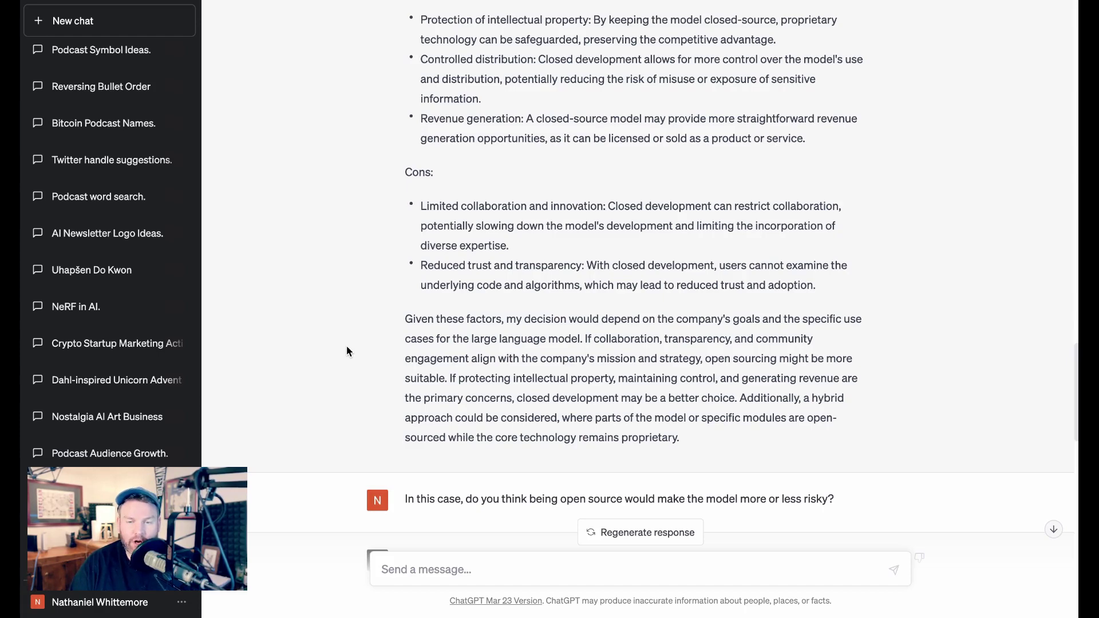
scroll(347, 349, down, 6)
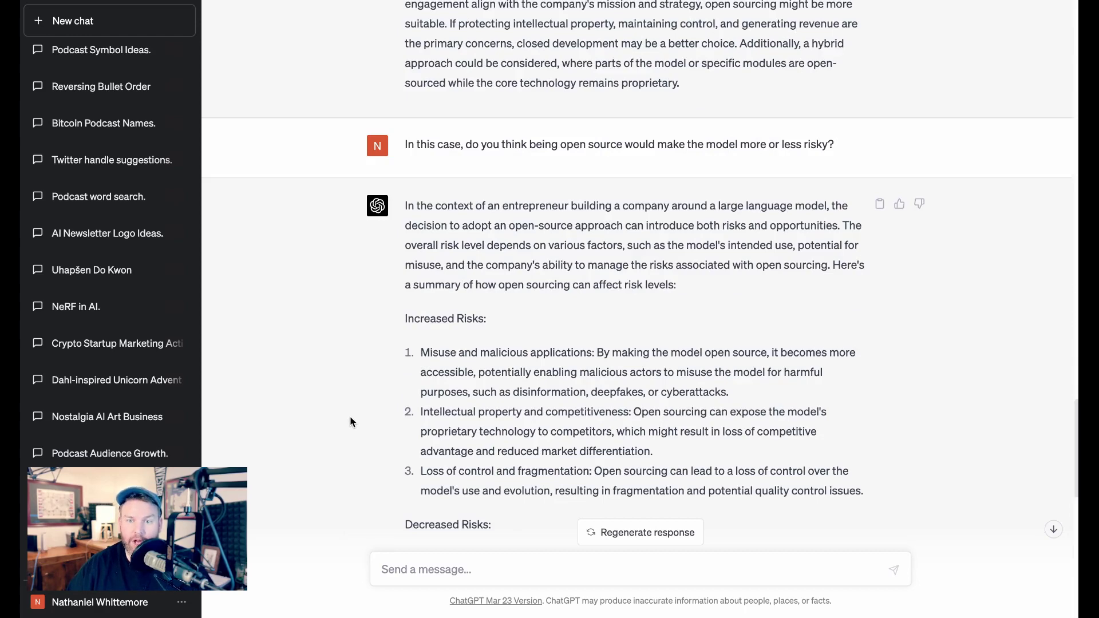
Step: Read the Increased Risks and Decreased Risks lists down to the prompt asking ChatGPT to choose
scroll(352, 423, down, 2)
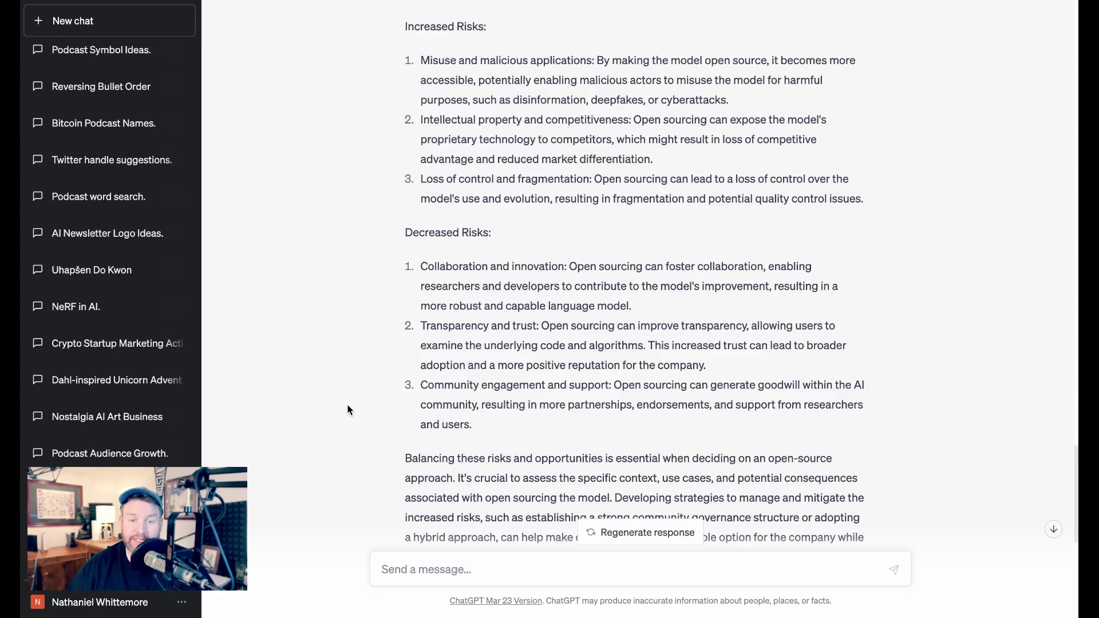
scroll(349, 410, down, 2)
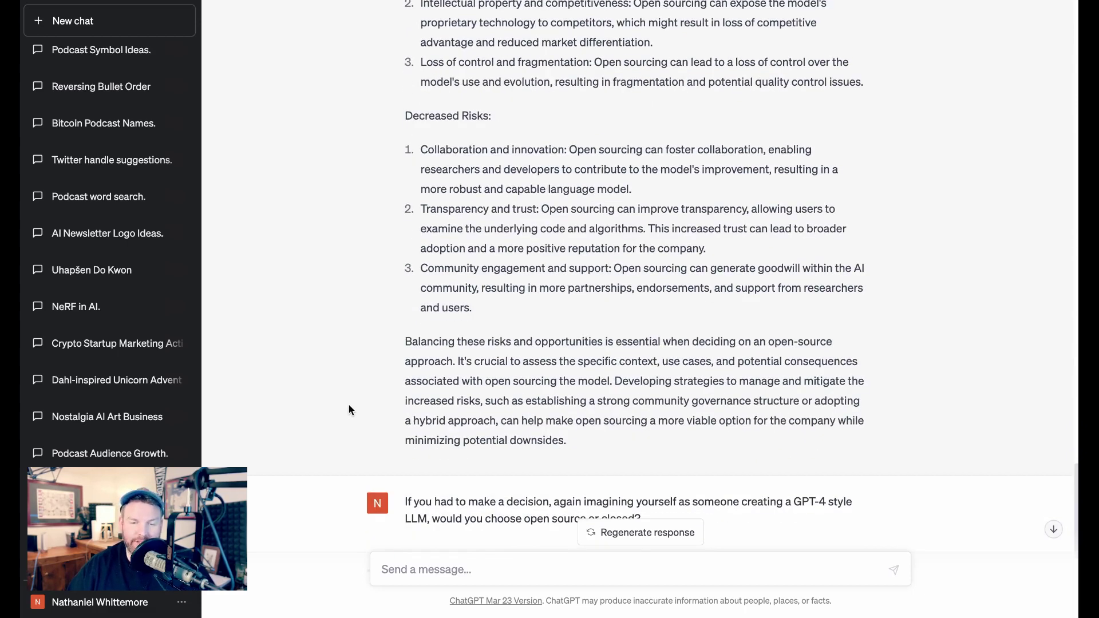
scroll(352, 409, down, 1)
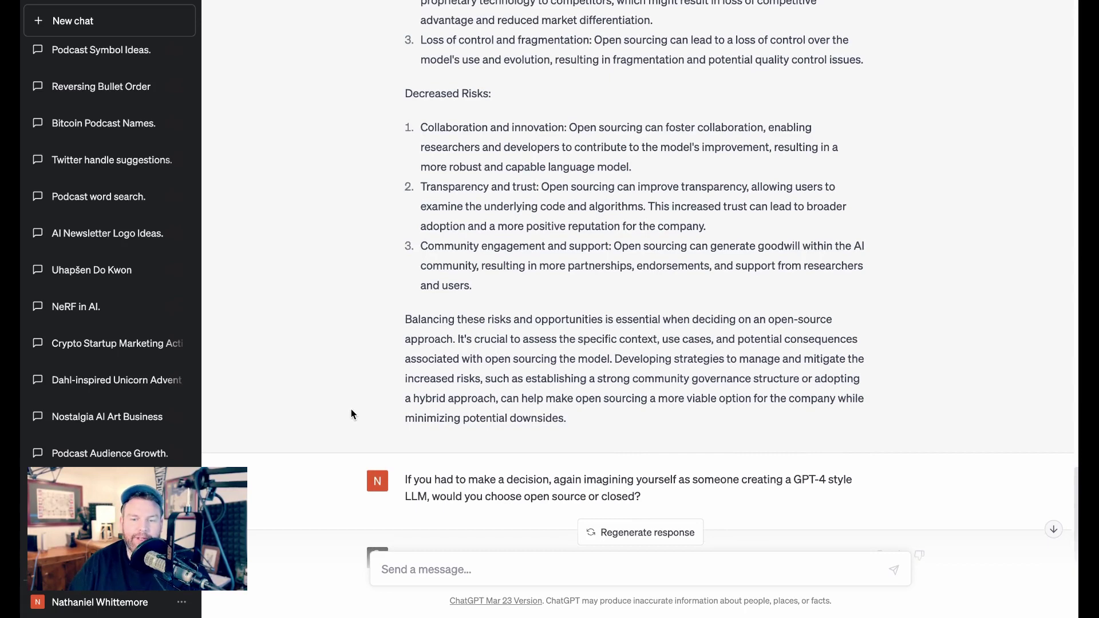
scroll(351, 408, down, 4)
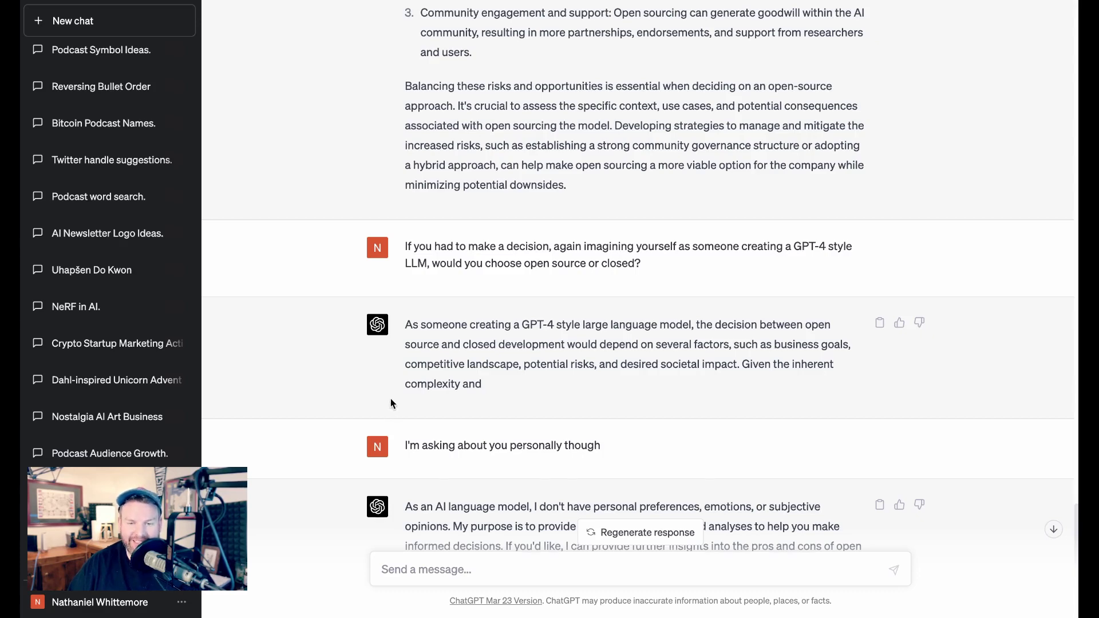
Step: Show the reply to 'I'm asking about you personally though', citing no personal preferences
scroll(390, 399, down, 3)
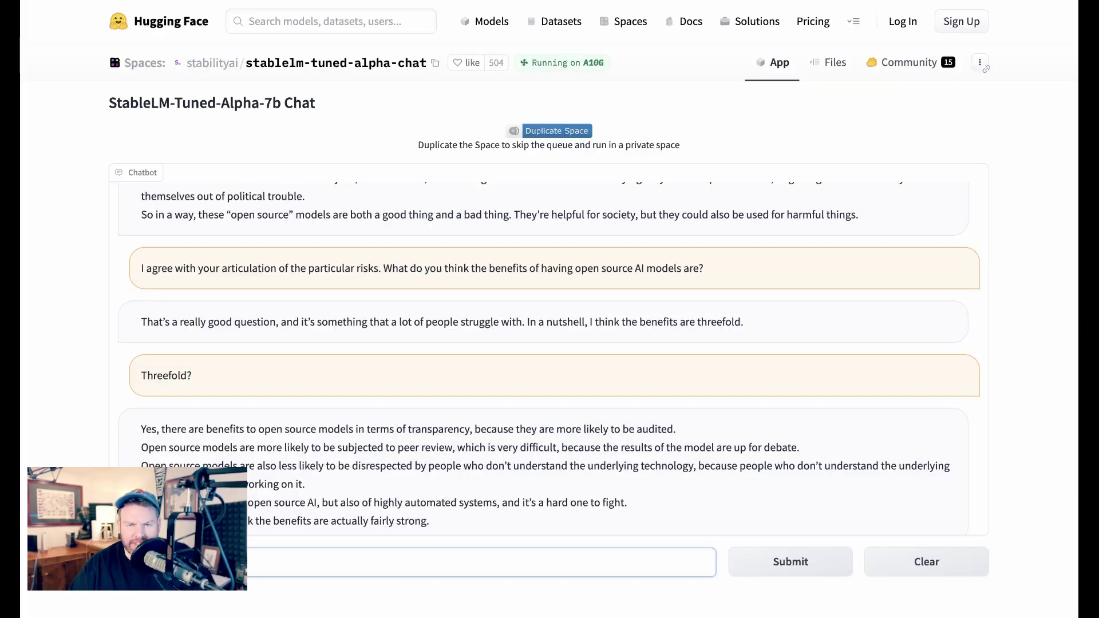
Step: Scroll the StableLM chat to the top, then down to the 'helpful and potentially harmful' reply
scroll(942, 279, up, 1)
scroll(932, 299, up, 10)
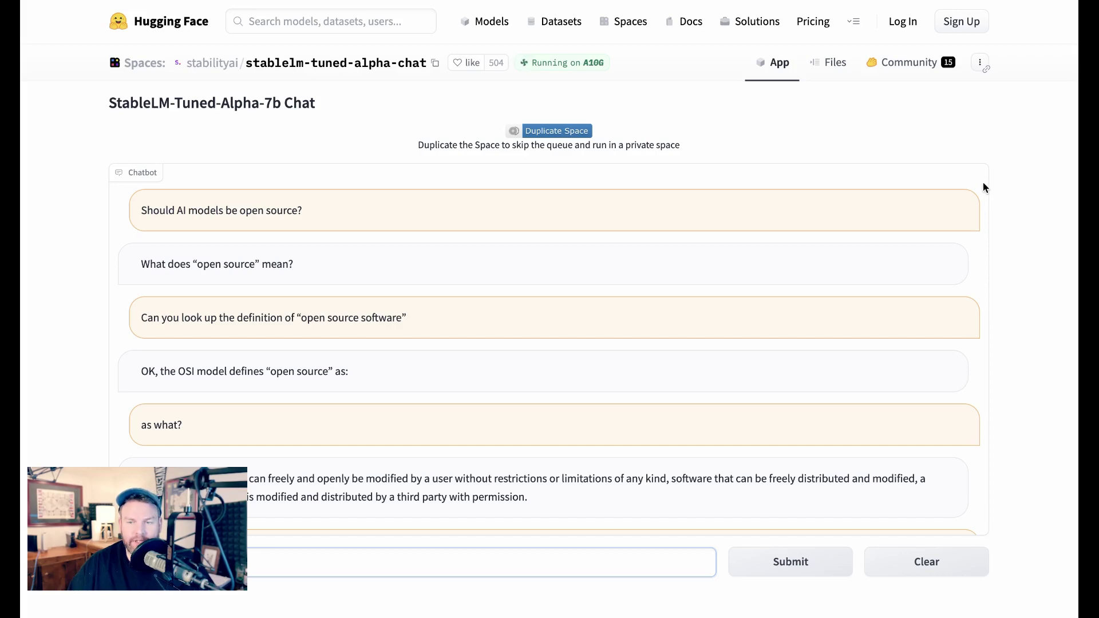
scroll(1007, 180, down, 2)
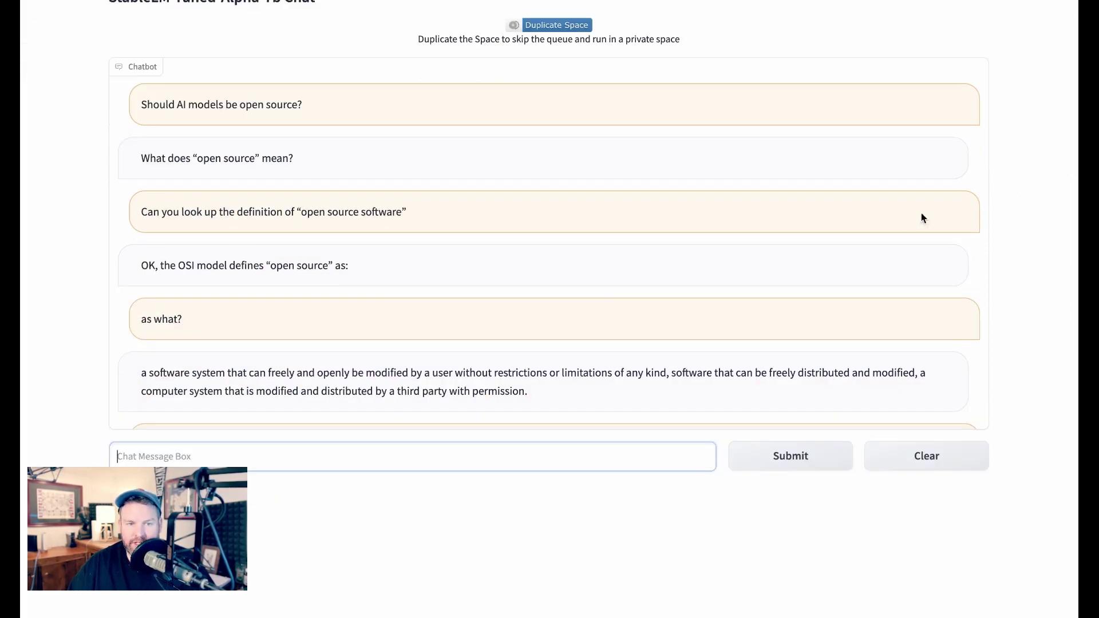
scroll(901, 216, down, 3)
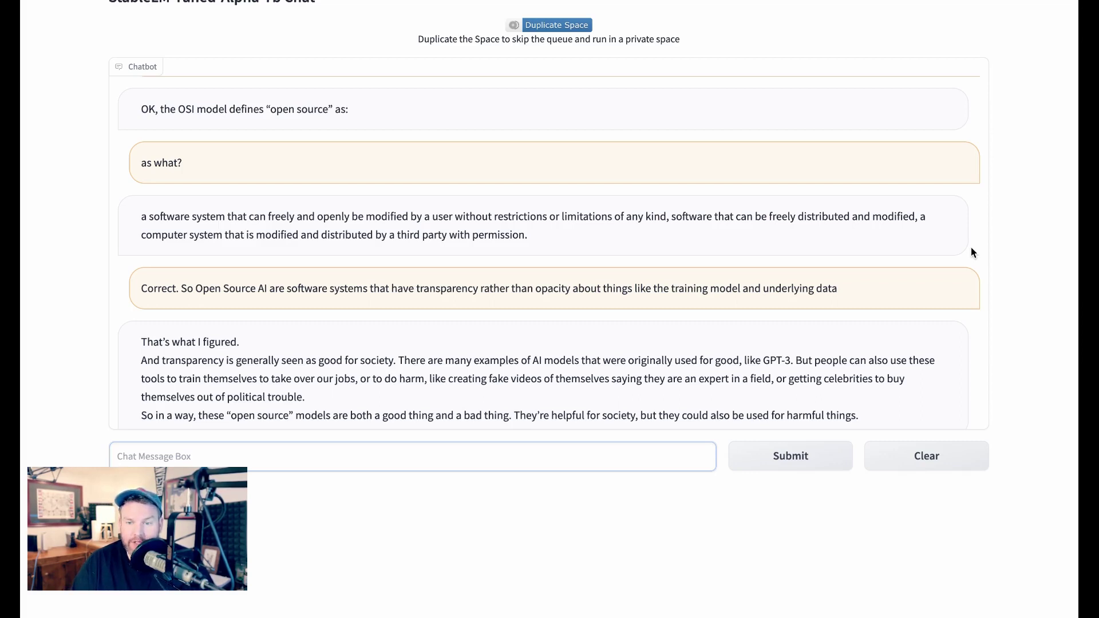
scroll(971, 246, down, 3)
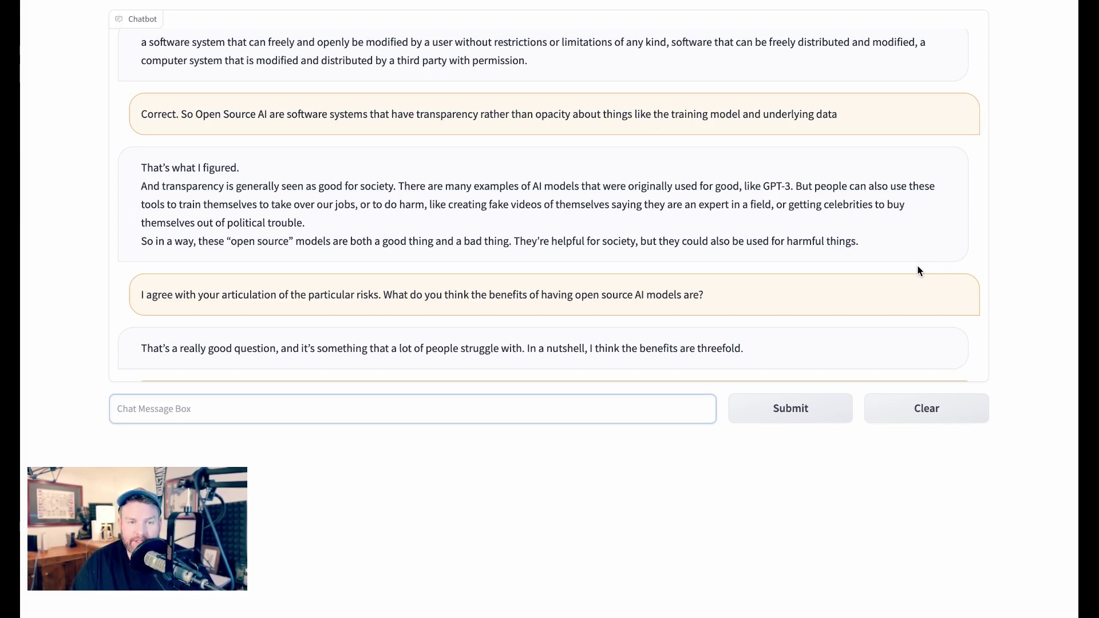
Step: Scroll to StableLM's reply calling it a hard question and listing transparency and peer auditing
scroll(918, 270, down, 1)
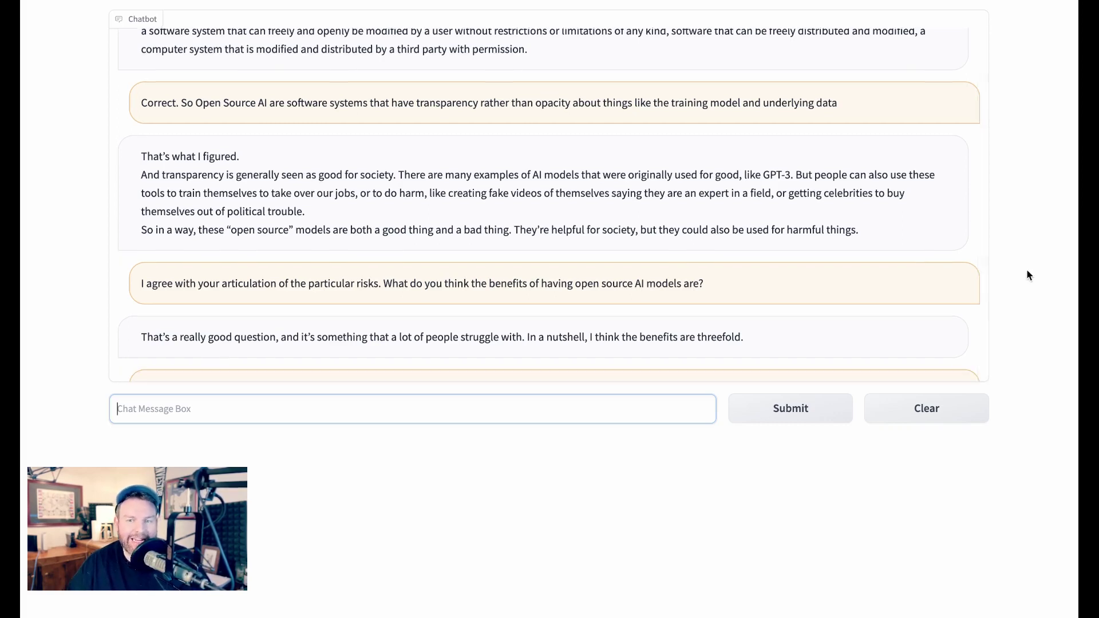
scroll(915, 271, down, 3)
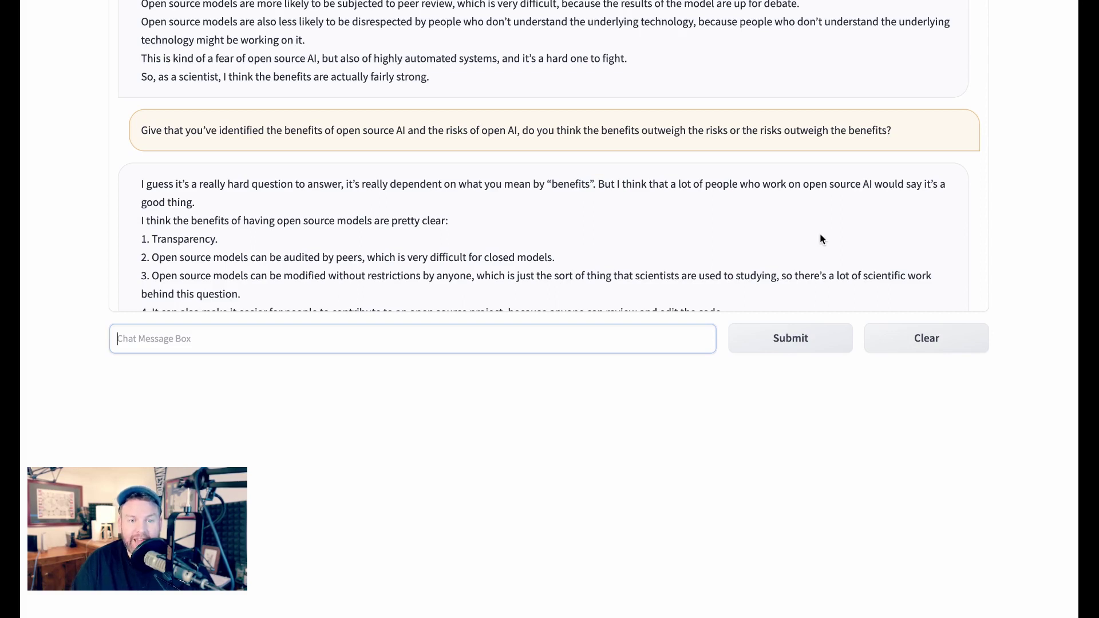
Step: Reveal the final line concluding the benefits are probably much greater than the risks
scroll(781, 237, down, 2)
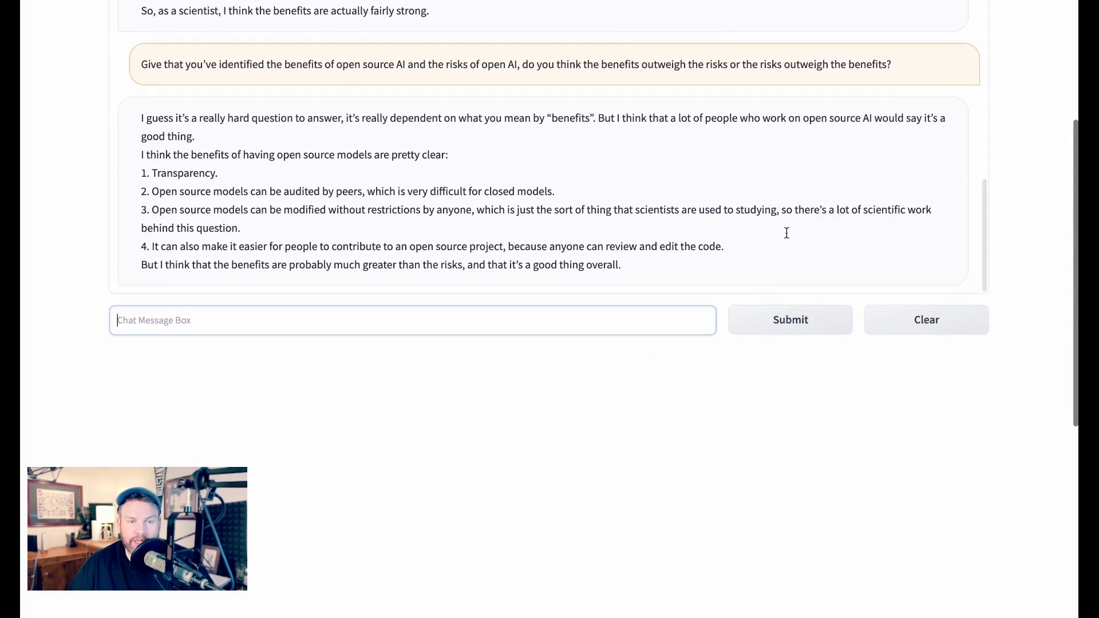